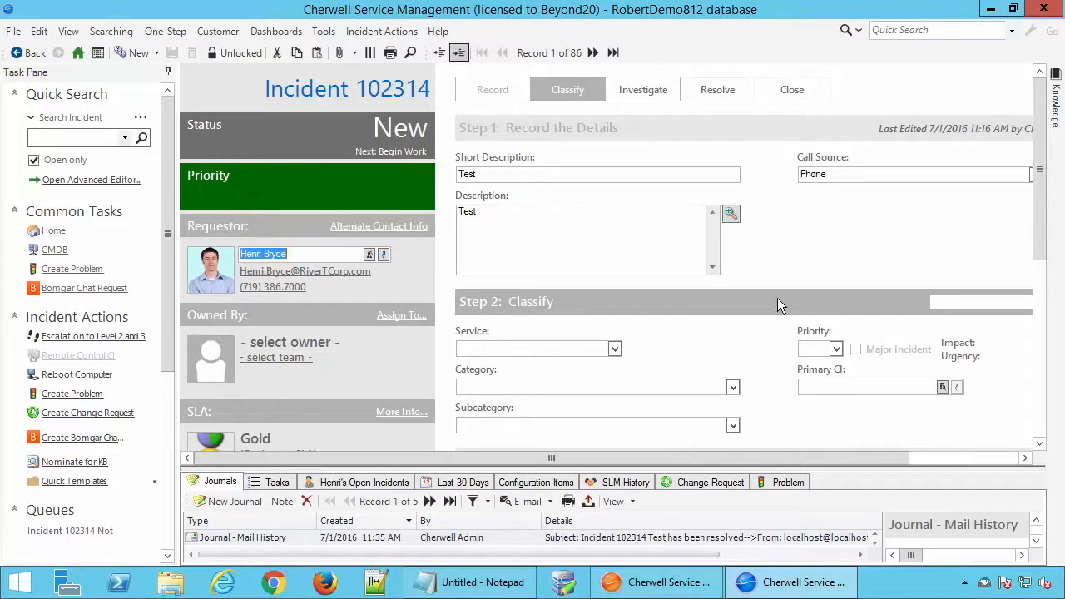
# Open the global Incident One-Step "Resolved Confirmation v2" for editing from the One-Step Action Manager
pyautogui.click(164, 31)
pyautogui.click(183, 55)
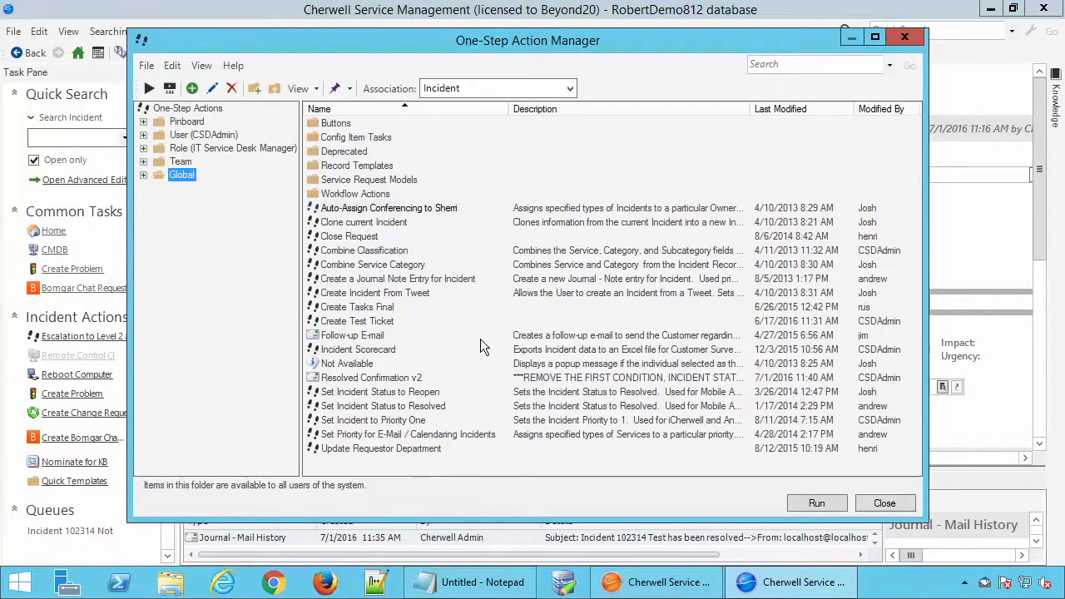
pyautogui.click(358, 381)
pyautogui.rightClick(370, 379)
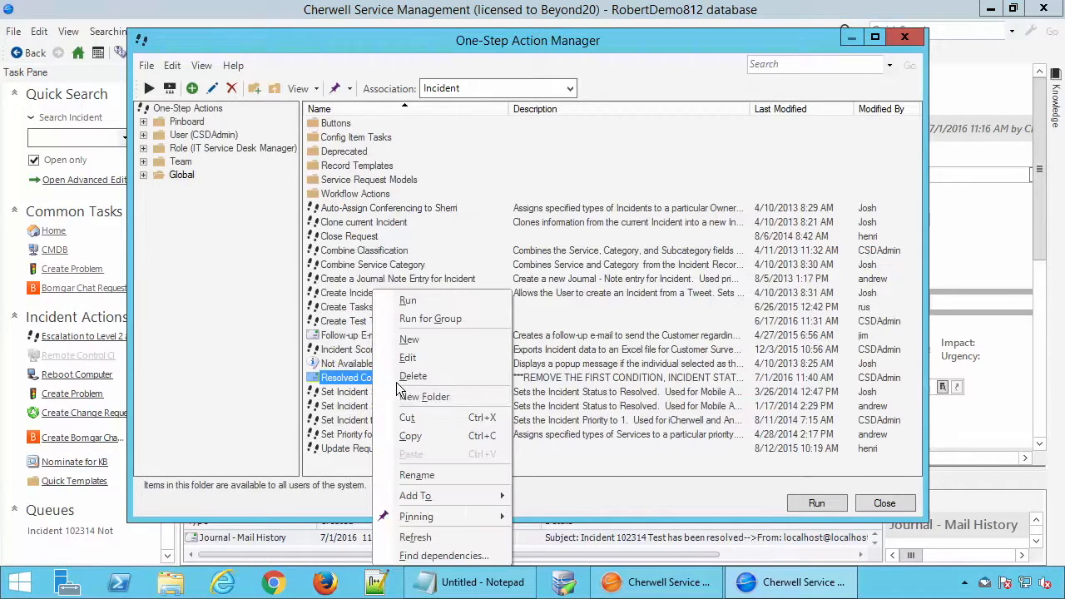
pyautogui.click(407, 358)
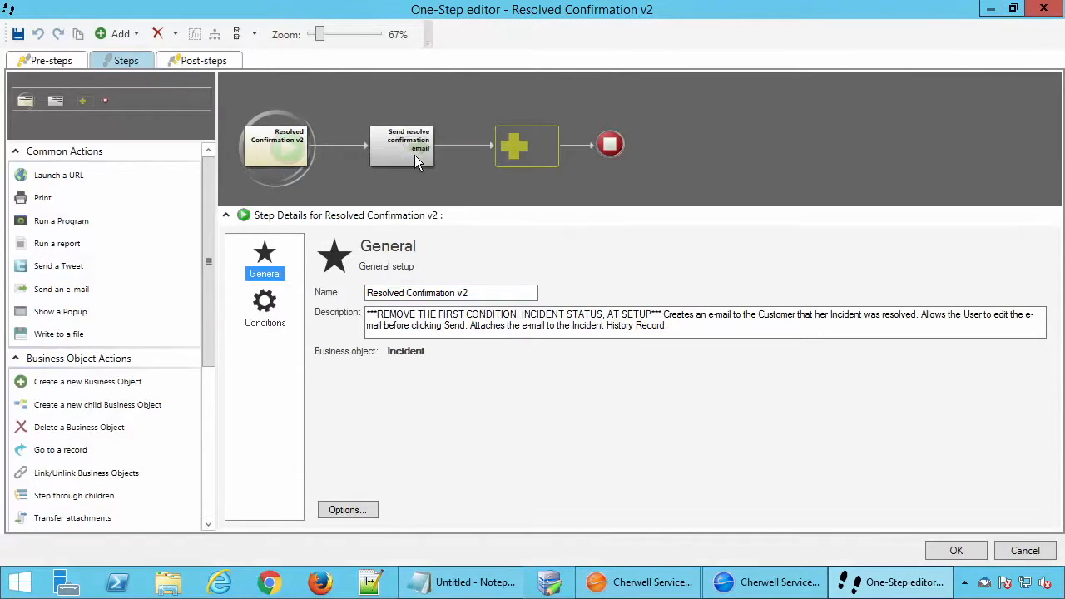
# Open the properties of the "New Link to Resolve" token in the body of the "Send resolve confirmation email" step
pyautogui.click(408, 148)
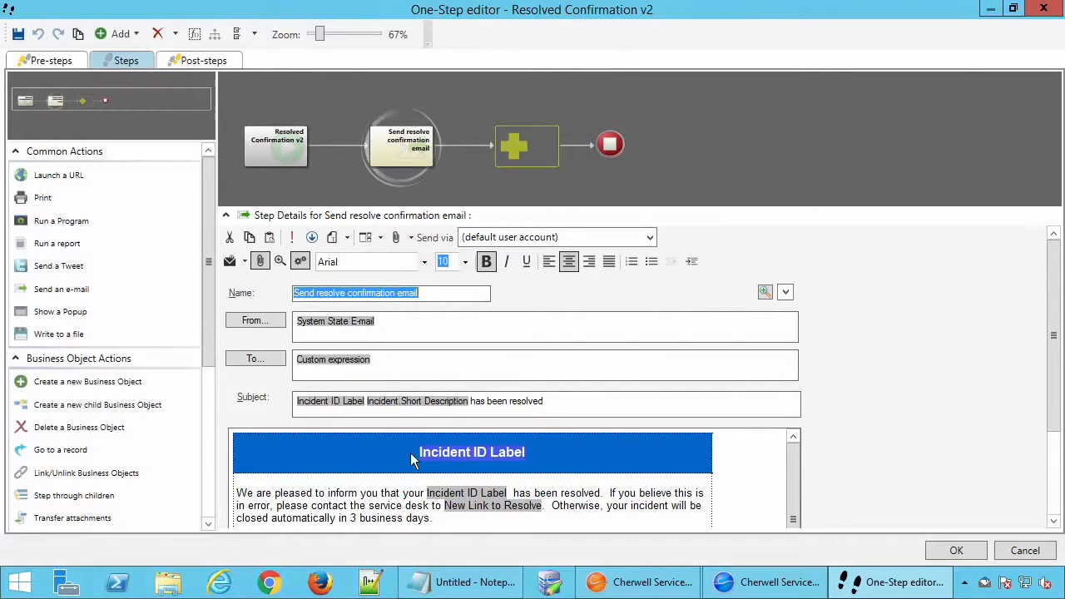
pyautogui.scroll(-3, 469, 504)
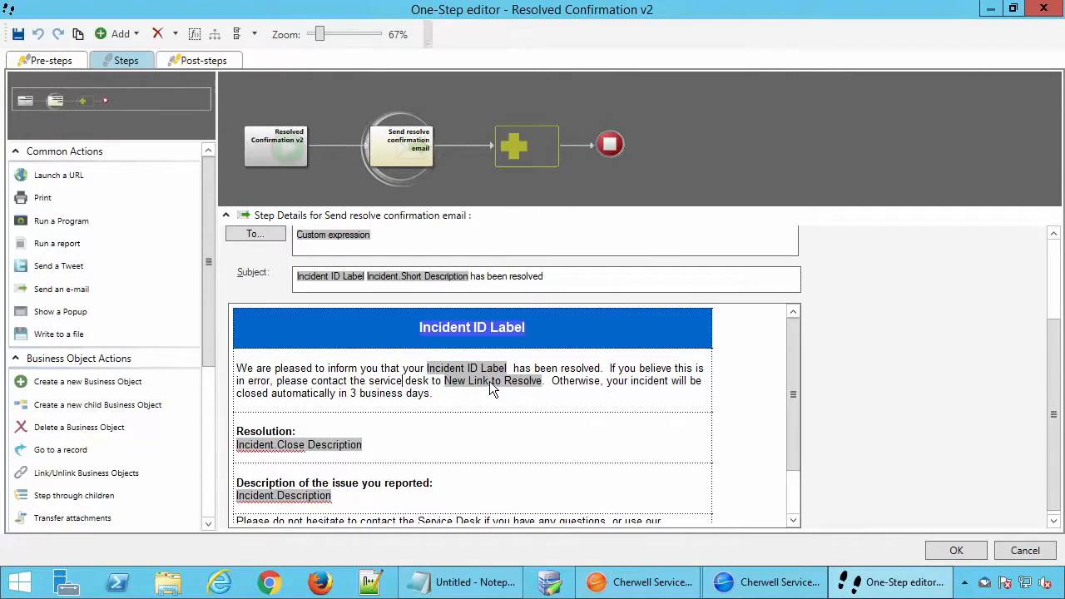
pyautogui.rightClick(489, 381)
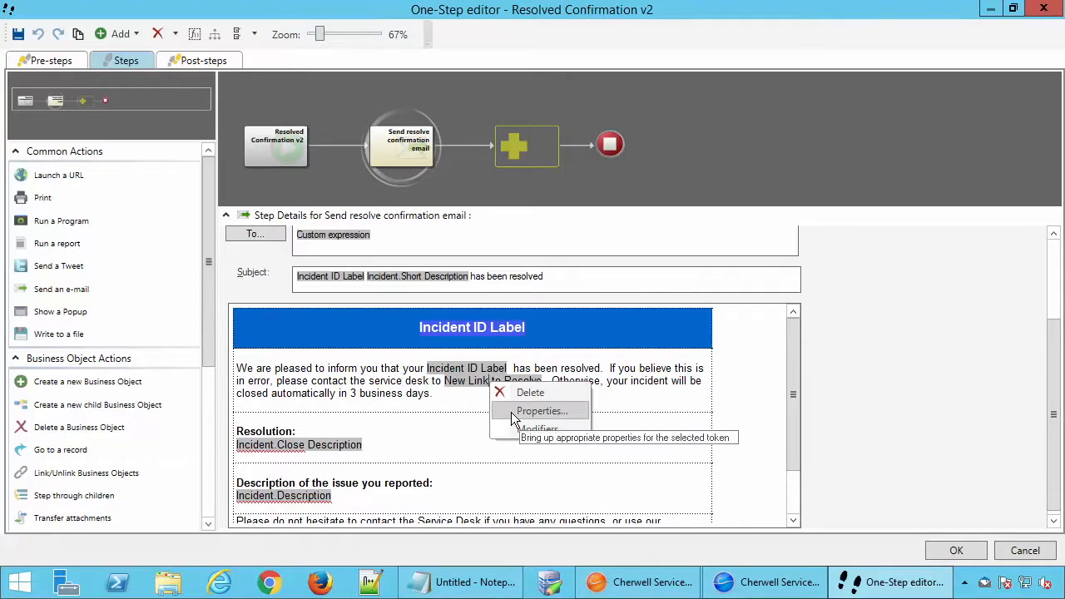
pyautogui.click(511, 409)
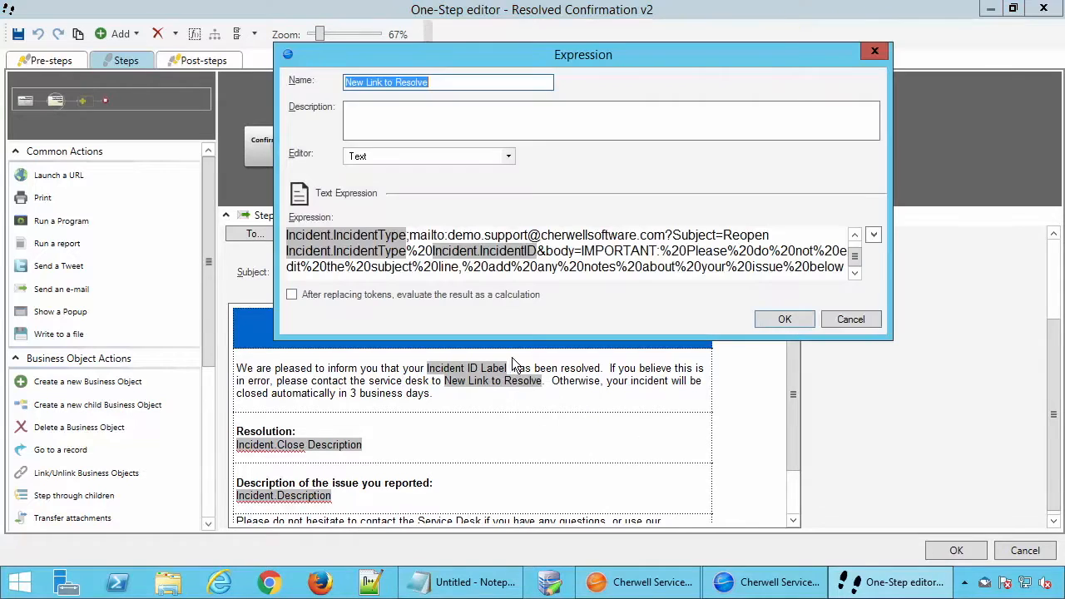
# Delete the hand-encoded message text after "&body=" in the link's expression
pyautogui.click(583, 251)
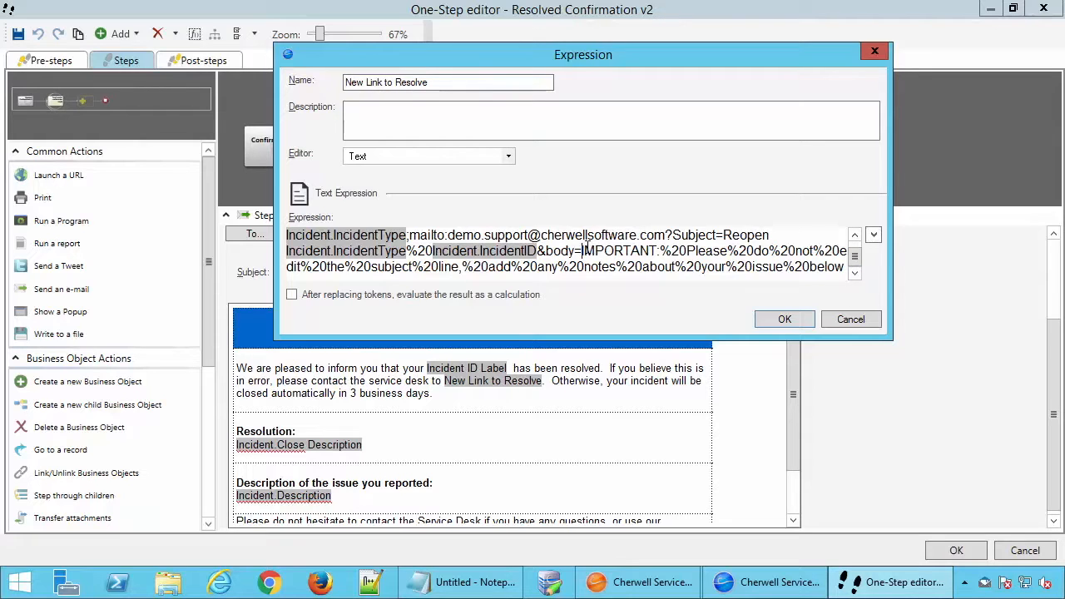
pyautogui.moveTo(582, 251); pyautogui.dragTo(817, 254)
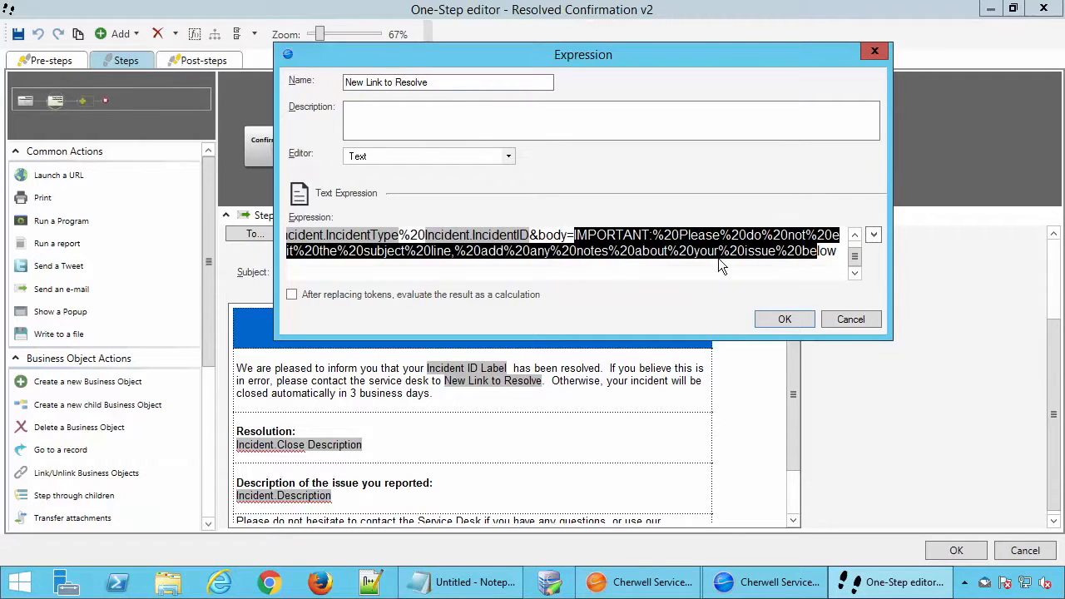
pyautogui.click(604, 251)
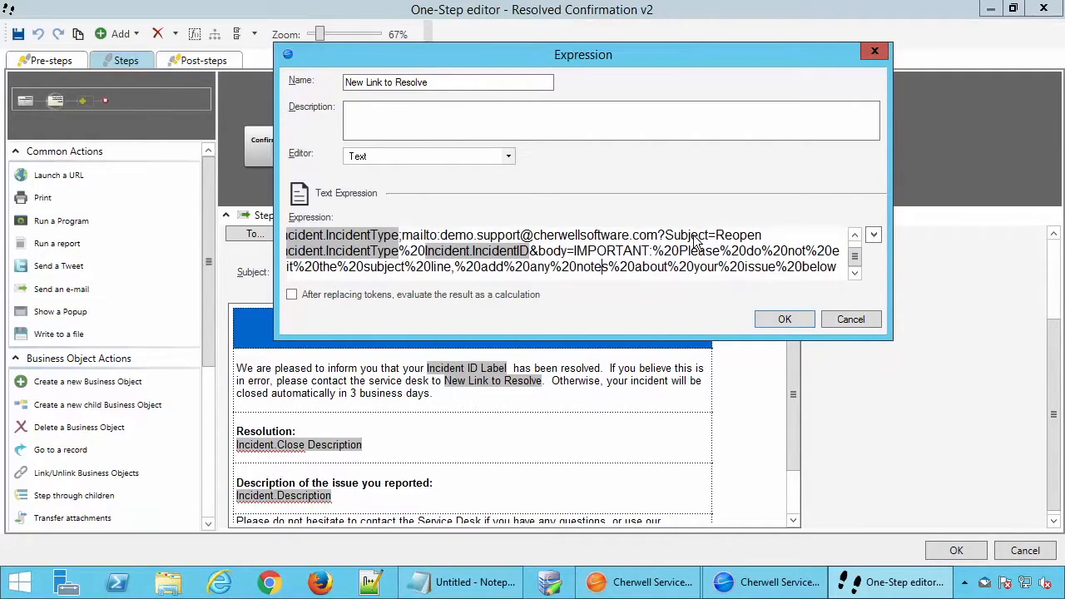
pyautogui.click(674, 238)
pyautogui.click(576, 251)
pyautogui.moveTo(577, 252); pyautogui.dragTo(693, 286)
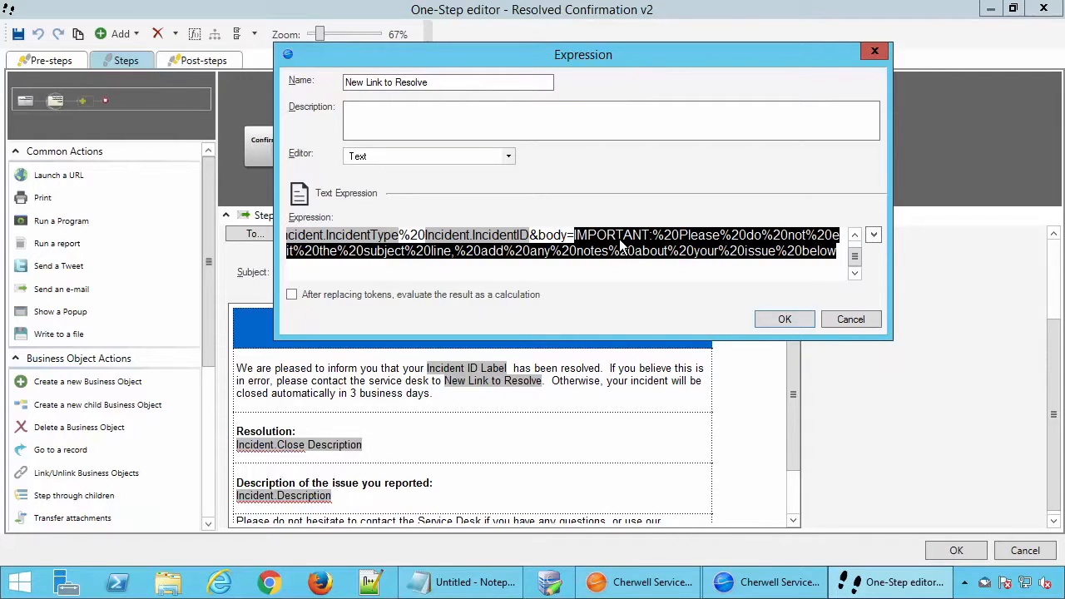
pyautogui.press('BackSpace')
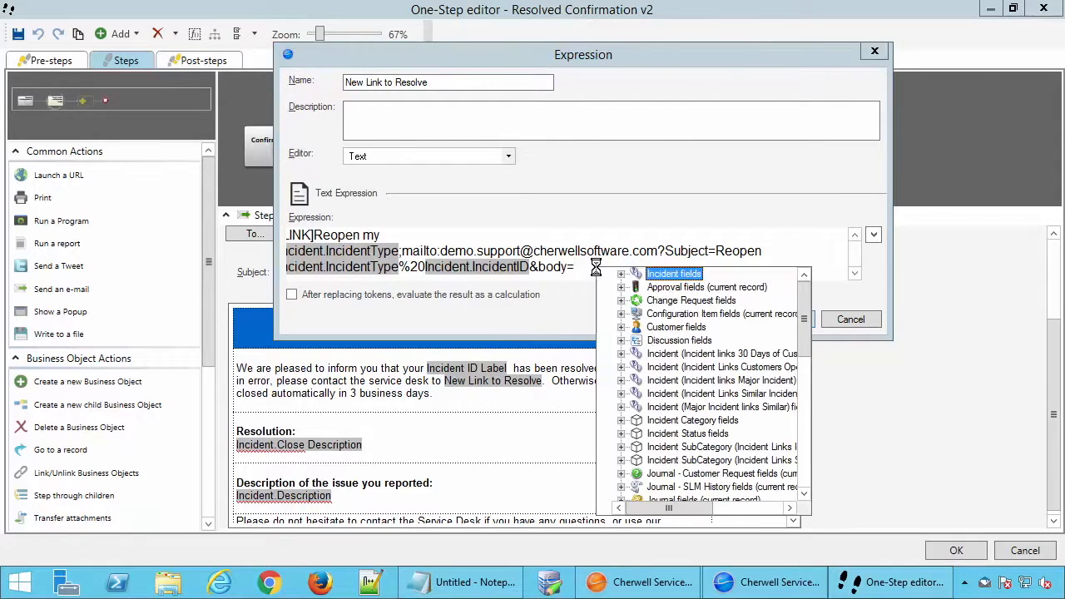
# Add a new custom expression after "&body=" and set its editor to Text
pyautogui.scroll(-10, 674, 391)
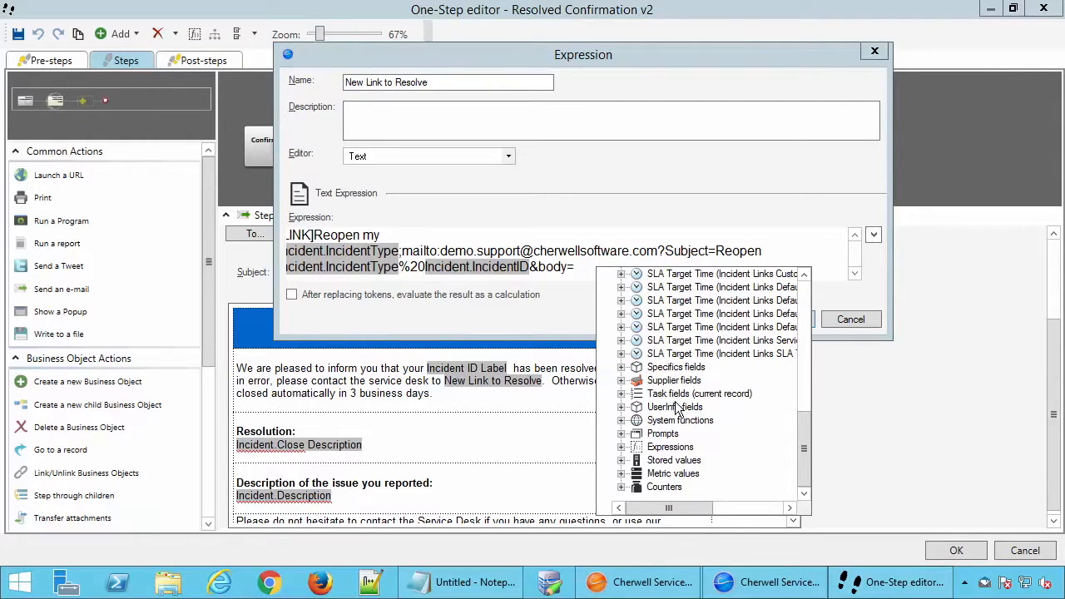
pyautogui.doubleClick(670, 447)
pyautogui.click(709, 460)
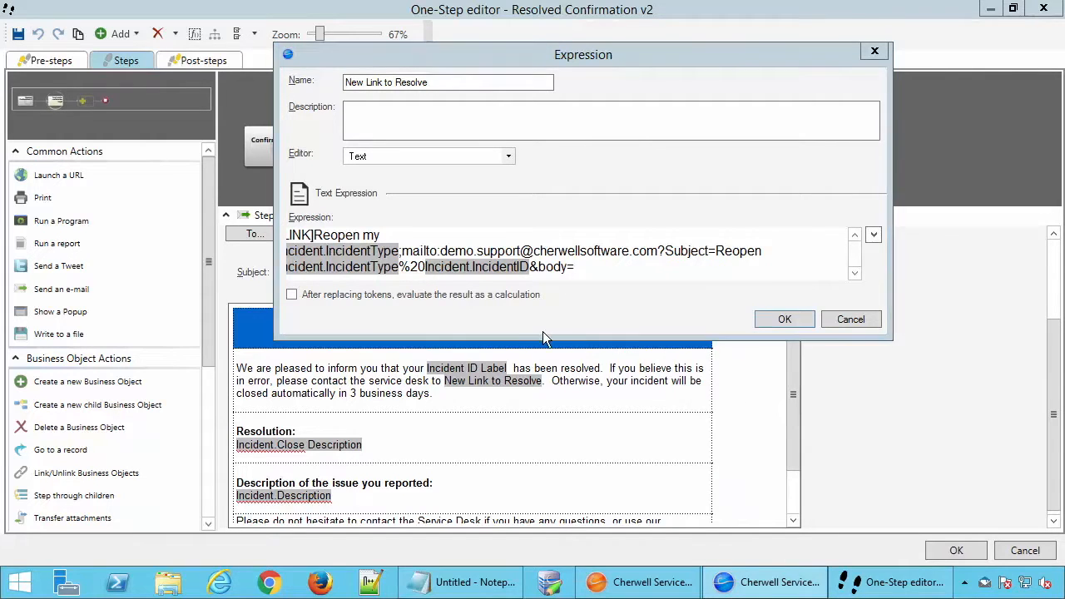
pyautogui.click(493, 136)
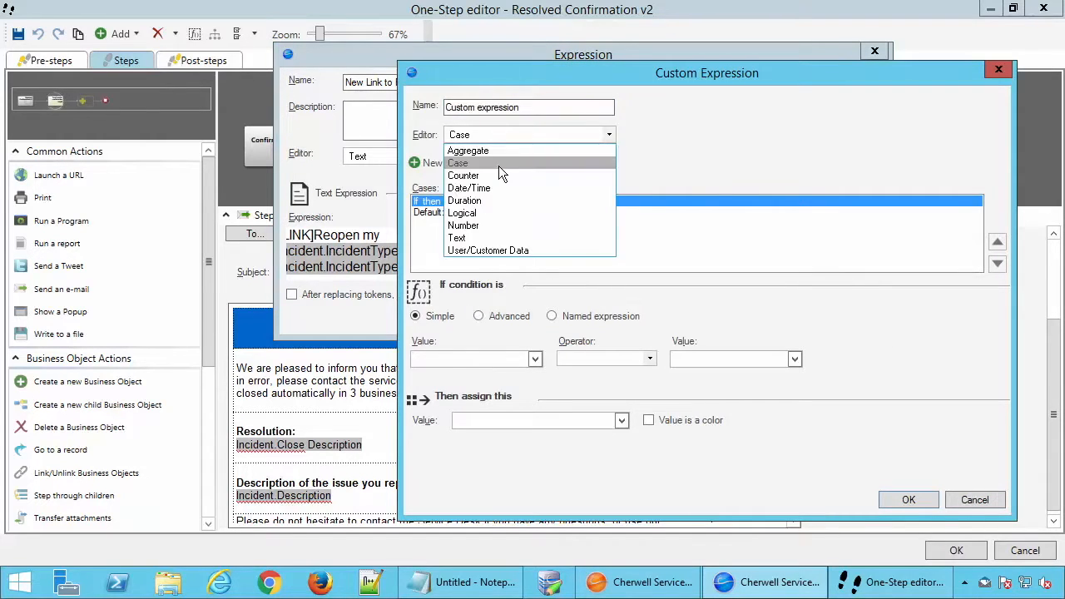
pyautogui.click(503, 237)
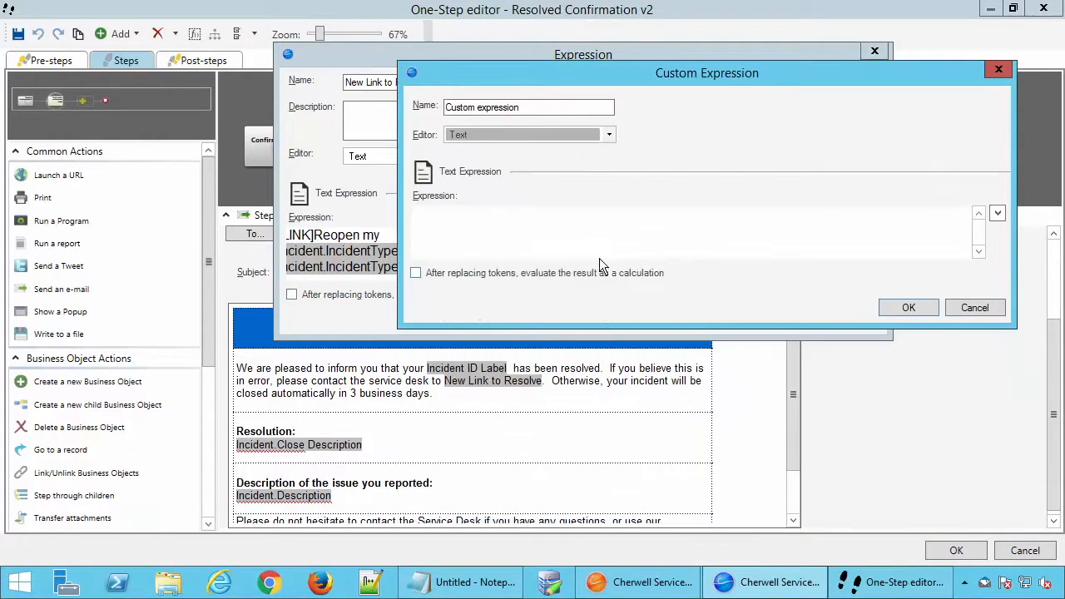
# Copy "IMPORTANT: Please do not edit the subject line, any additional notes below will be added to your ticket:" from Notepad into the custom text expression
pyautogui.click(504, 583)
pyautogui.rightClick(720, 219)
pyautogui.click(761, 273)
pyautogui.click(725, 104)
pyautogui.hotkey('ctrl', 'v')
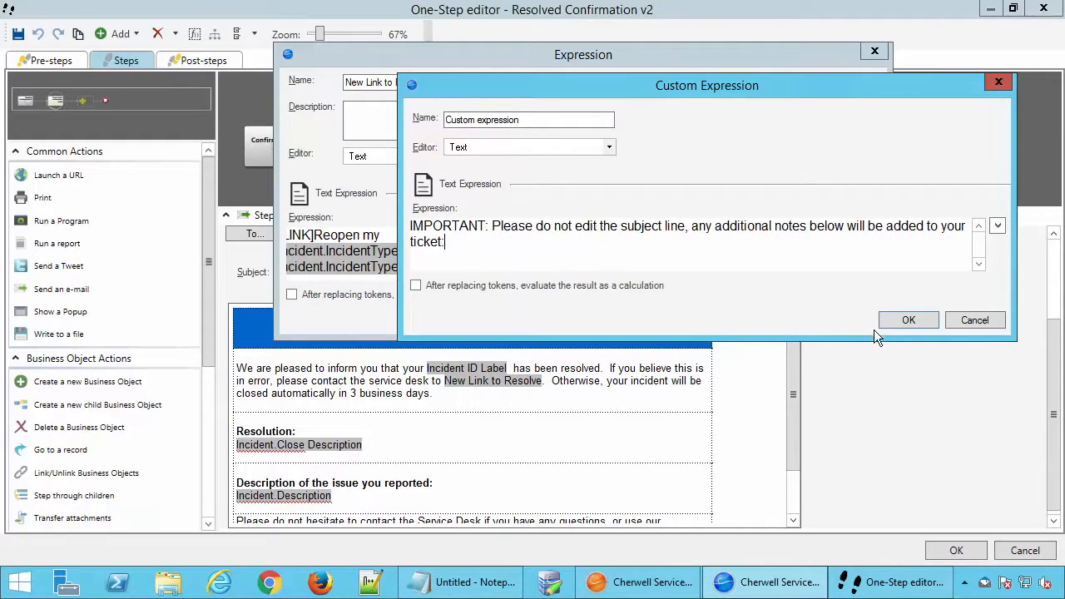
pyautogui.click(896, 318)
# Apply the URL Encode modifier to the custom expression token and save the expression and the One-Step
pyautogui.rightClick(654, 266)
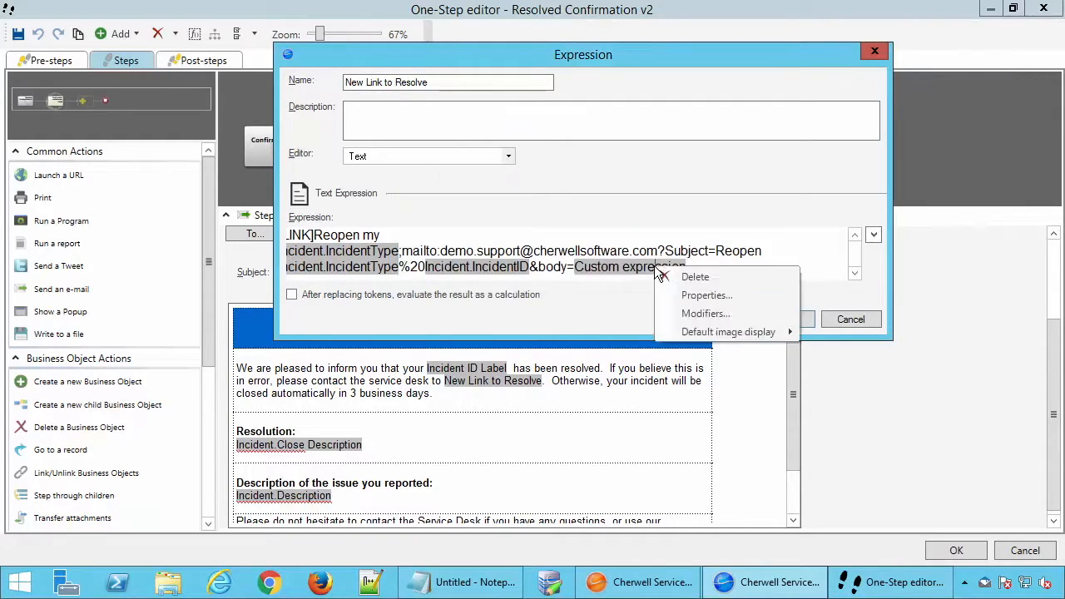
pyautogui.click(709, 314)
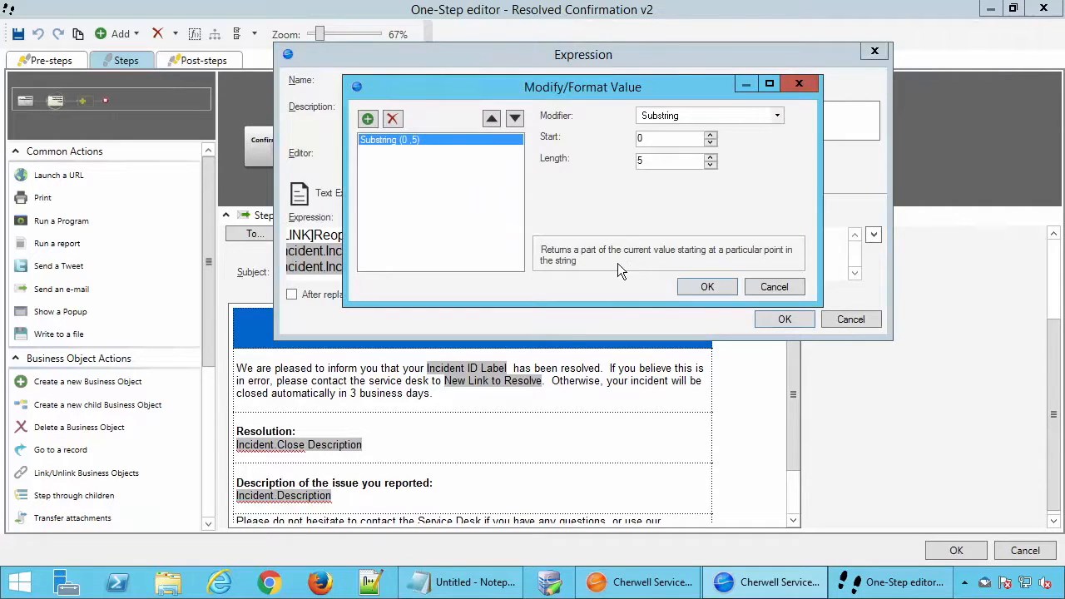
pyautogui.click(724, 115)
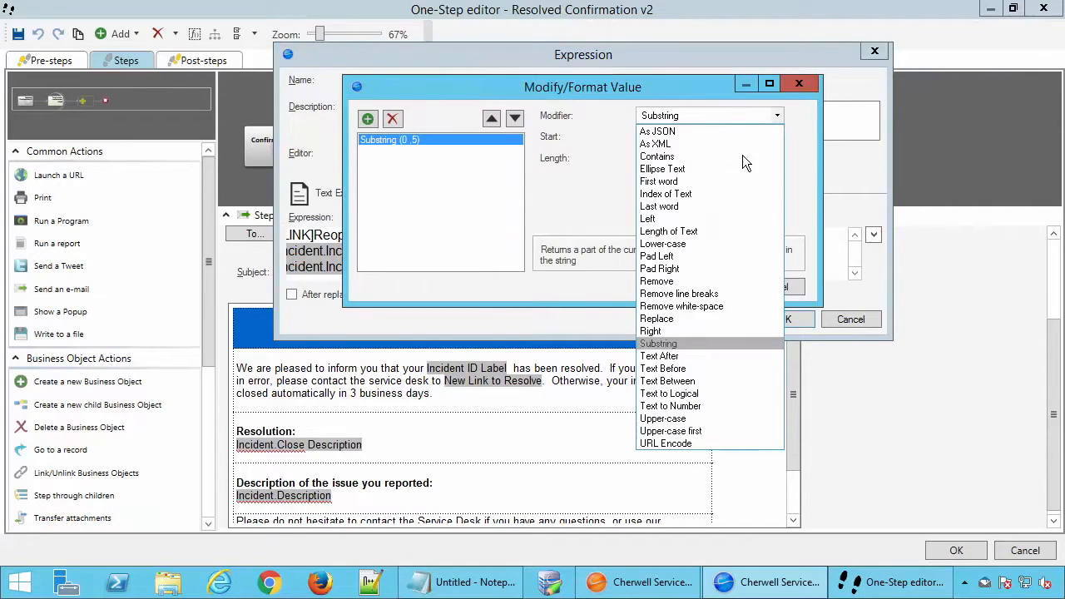
pyautogui.click(689, 444)
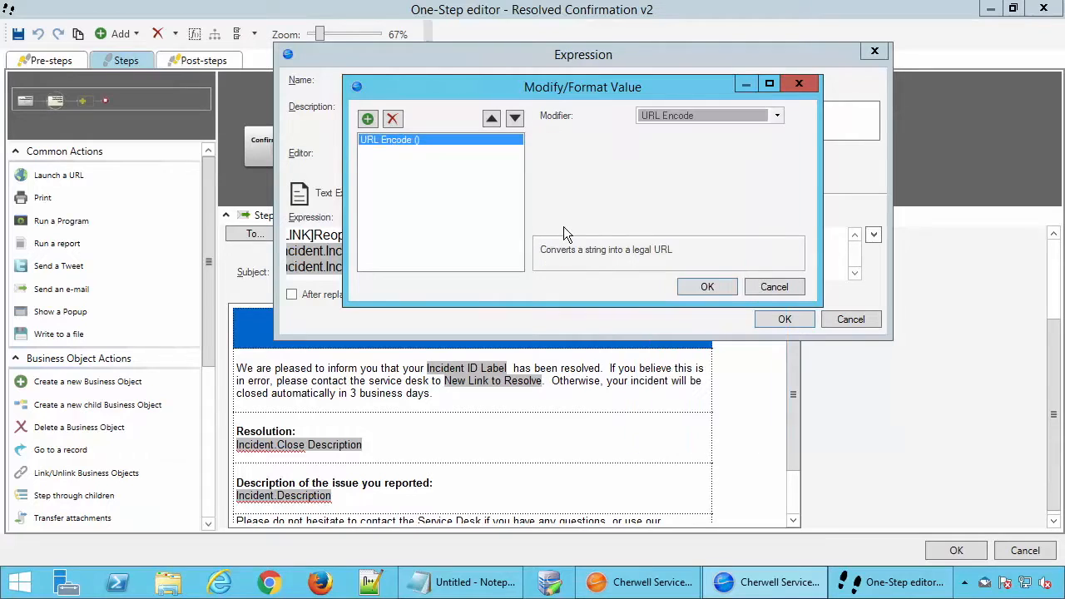
pyautogui.click(710, 288)
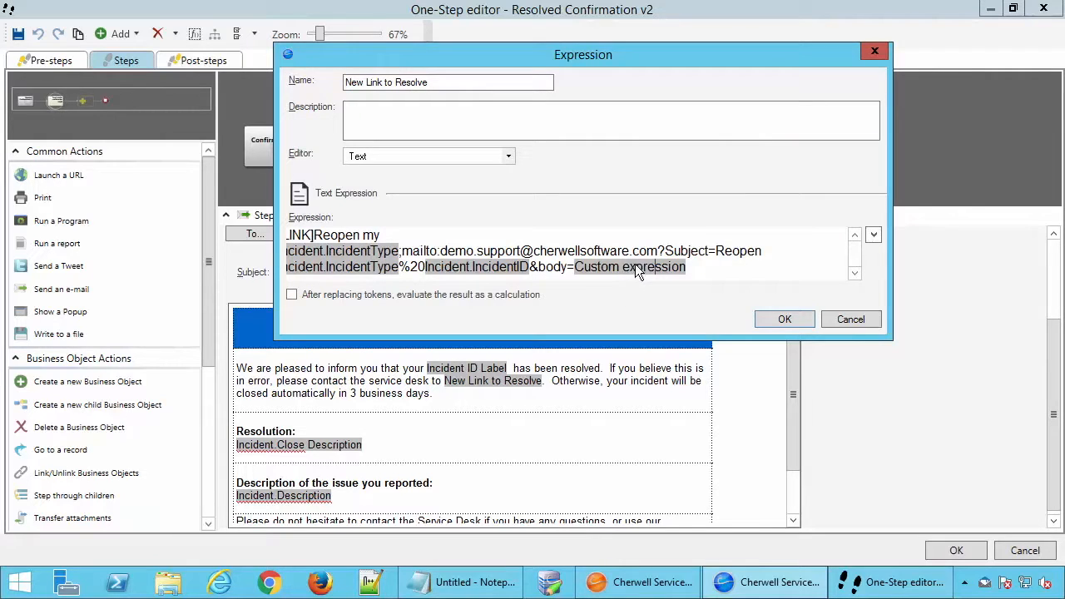
pyautogui.click(784, 322)
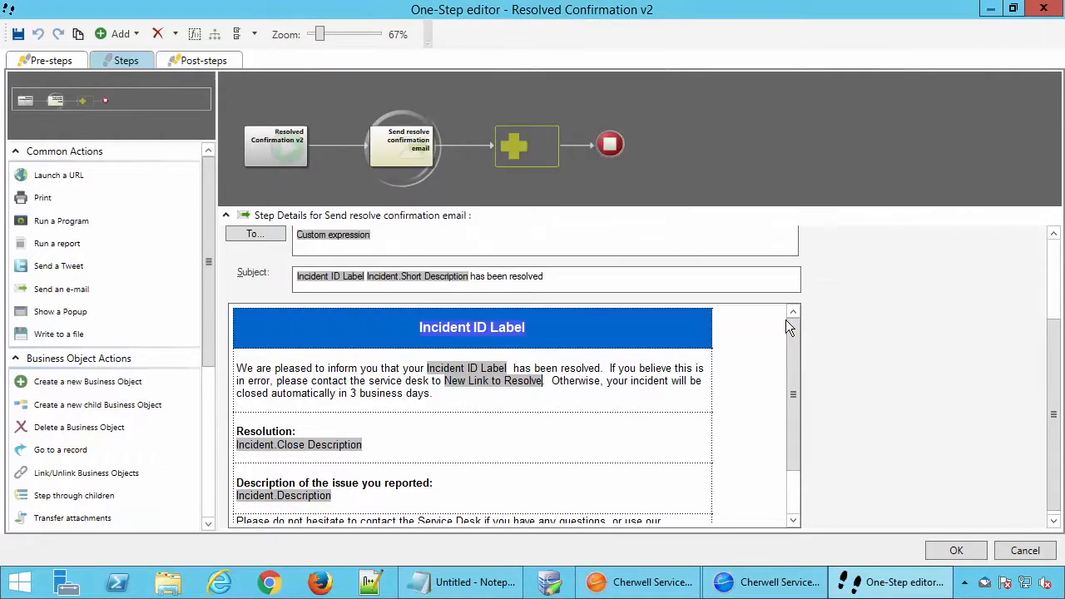
pyautogui.click(956, 552)
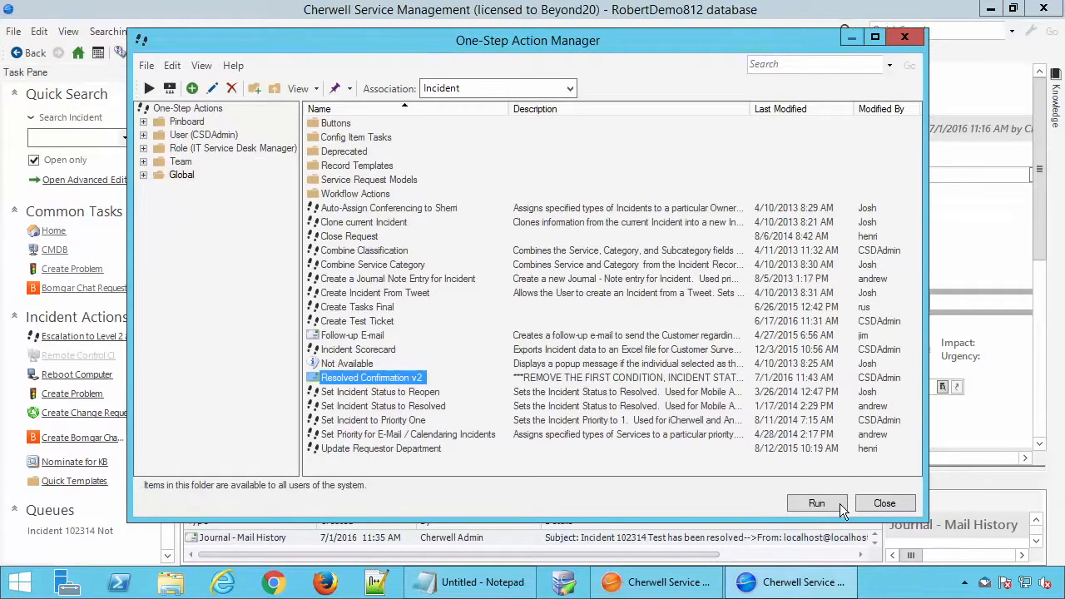
# Run the "Resolved Confirmation v2" One-Step on the current incident and send the generated e-mail
pyautogui.click(818, 504)
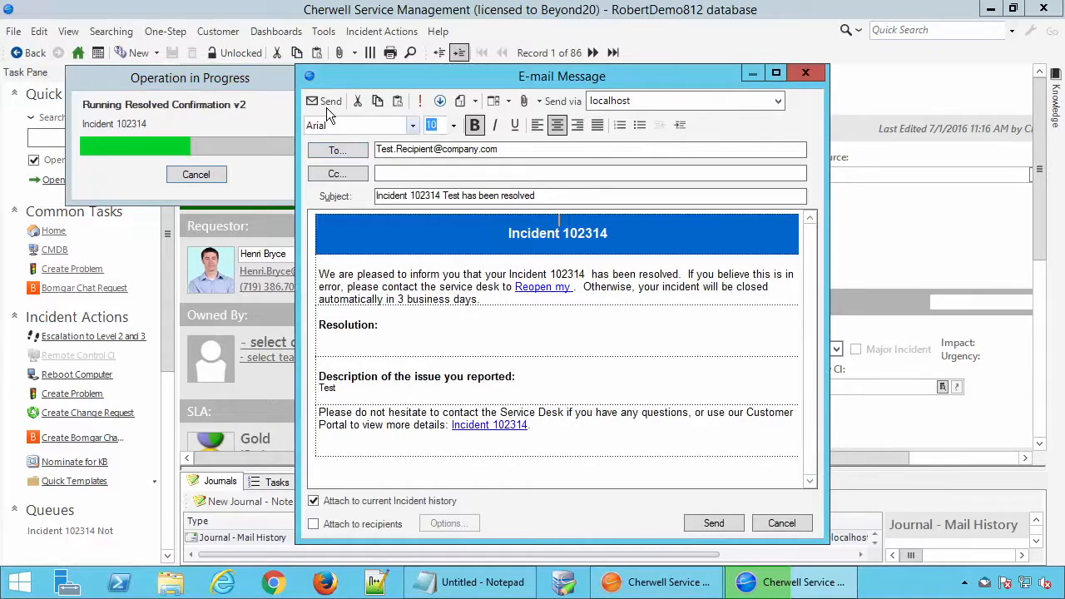
pyautogui.click(326, 101)
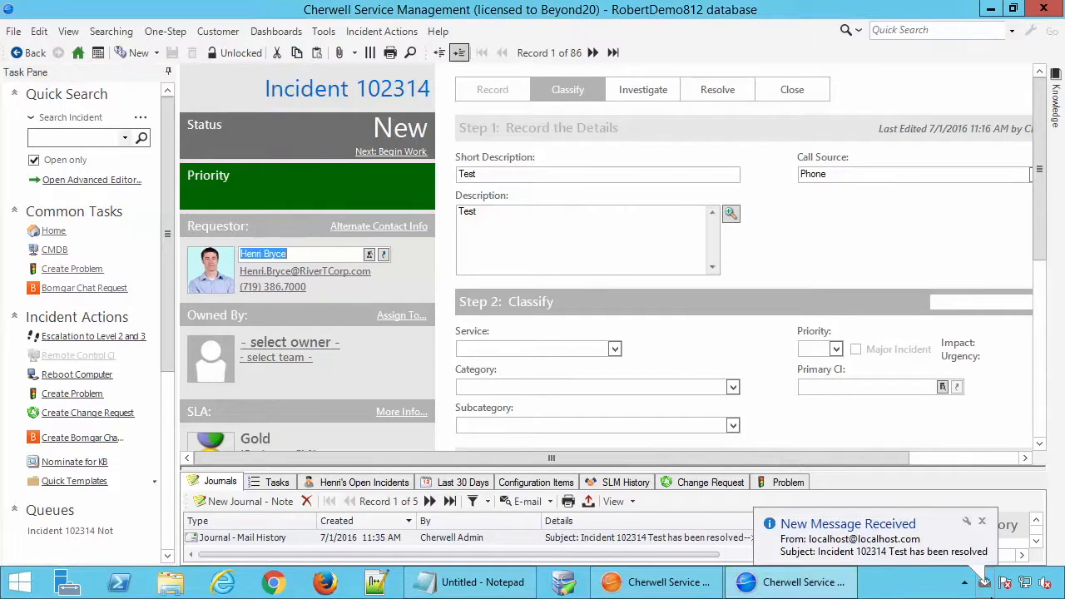
# Open the received message in Papercut and examine the encoded "body=" text of the reopen link in its html section
pyautogui.click(836, 554)
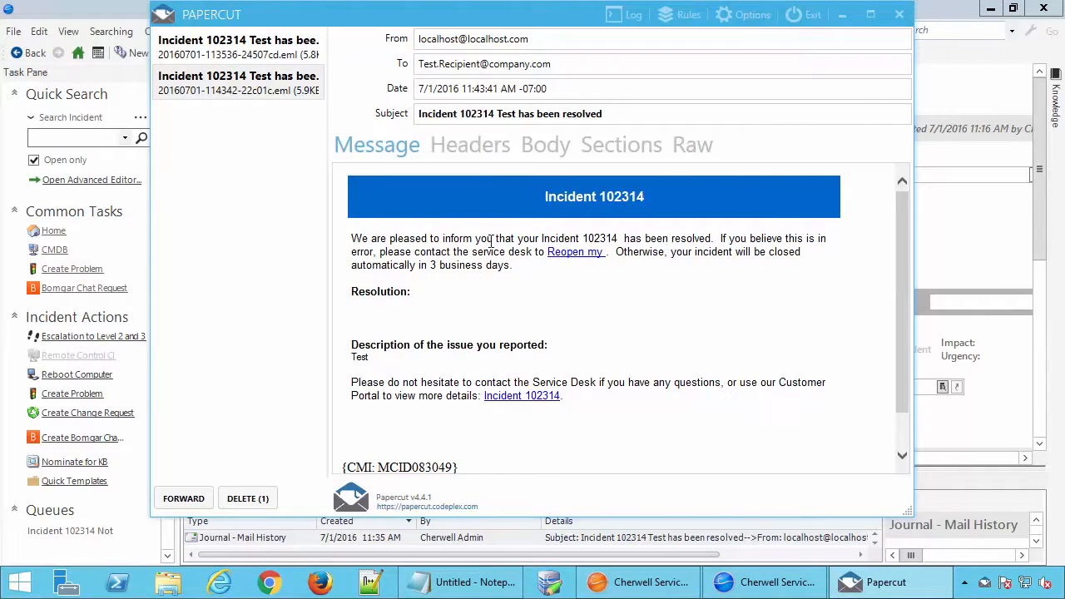
pyautogui.click(643, 144)
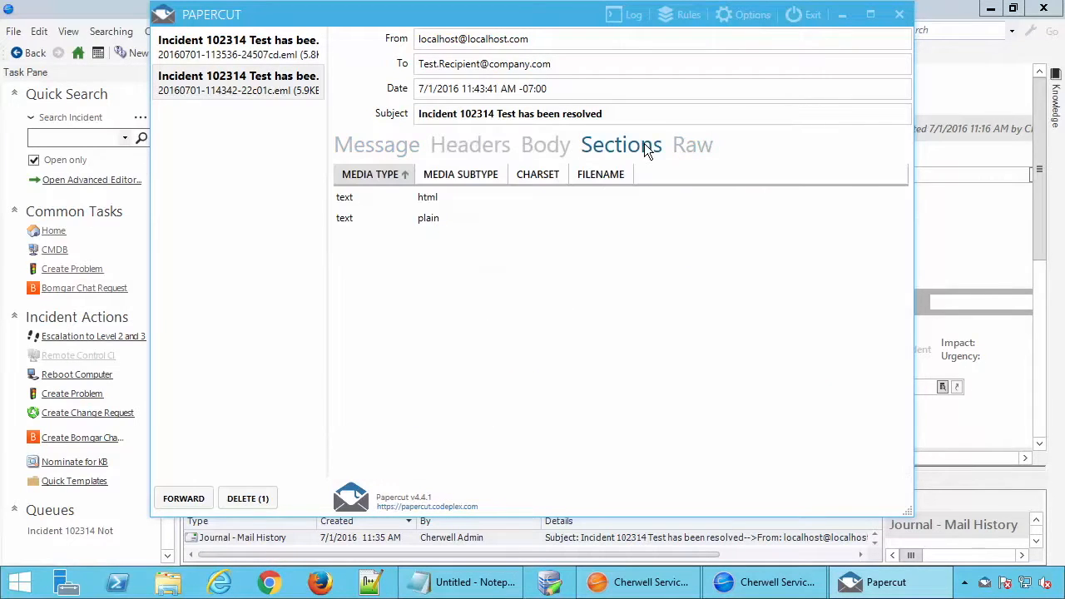
pyautogui.doubleClick(432, 200)
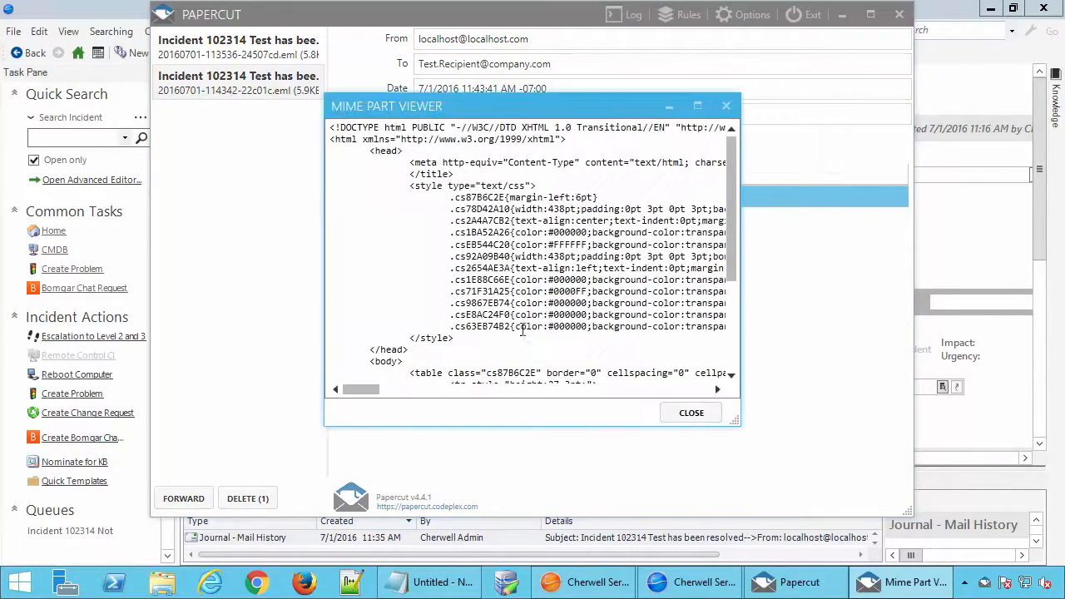
pyautogui.moveTo(735, 422); pyautogui.dragTo(830, 475)
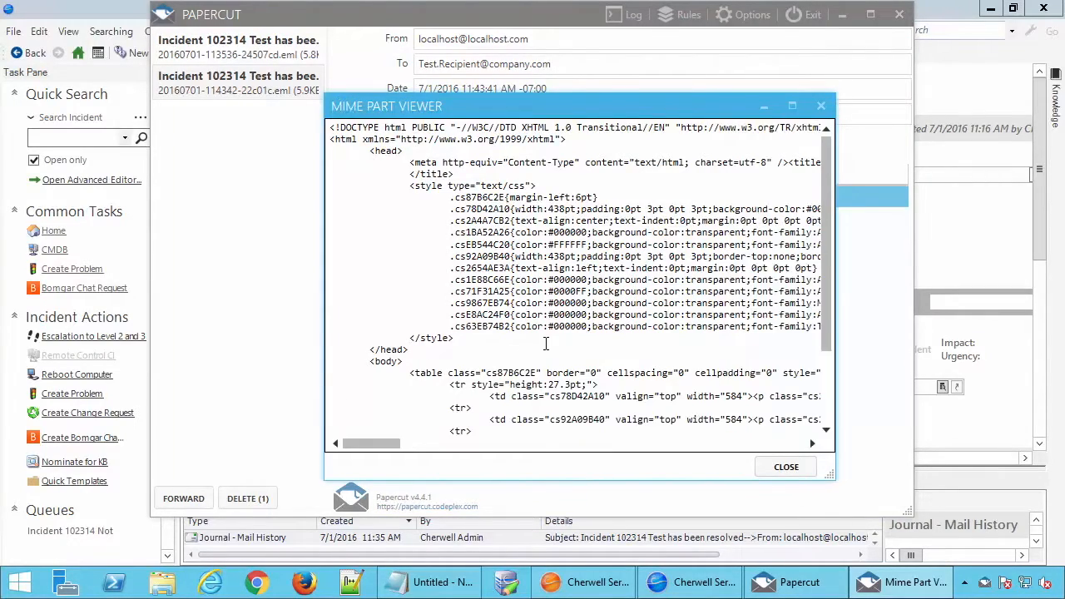
pyautogui.moveTo(401, 444); pyautogui.dragTo(612, 444)
pyautogui.rightClick(529, 443)
pyautogui.click(533, 450)
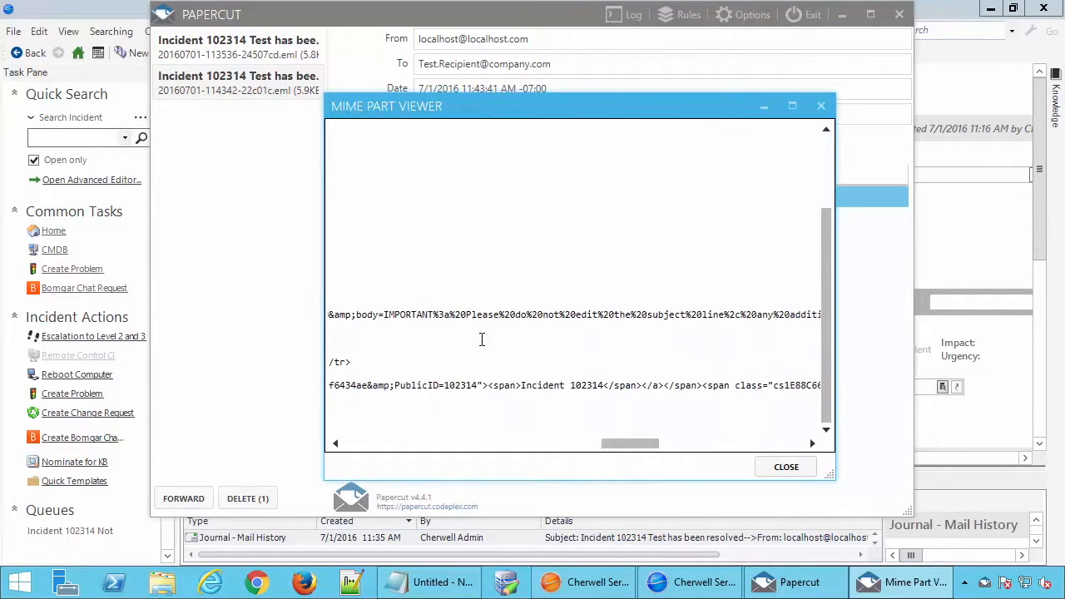
pyautogui.doubleClick(423, 316)
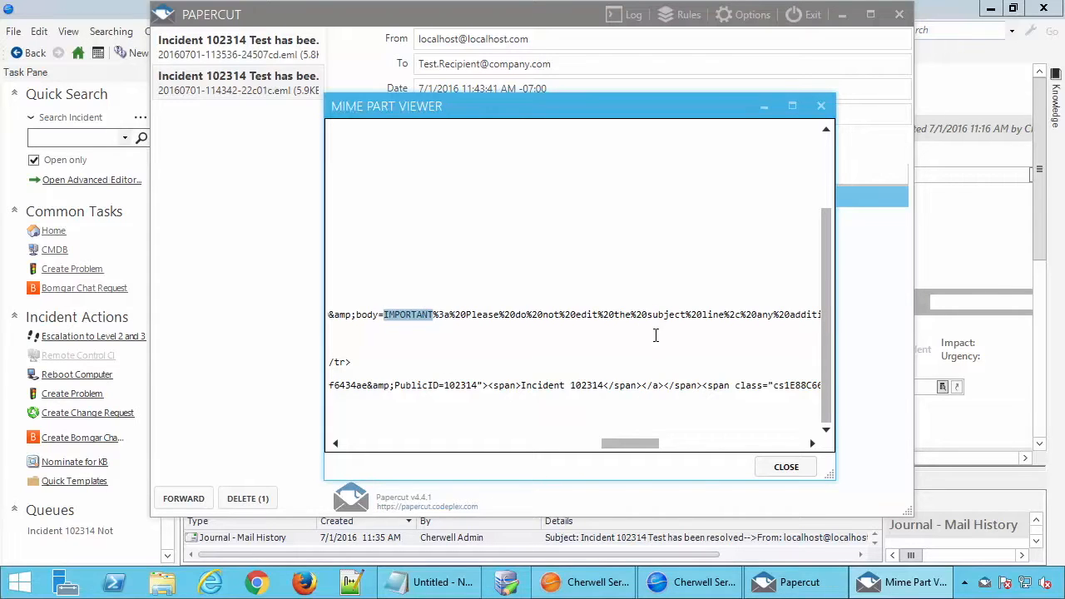
# Switch back to Cherwell Service Management and reopen the "Resolved Confirmation v2" One-Step in the editor
pyautogui.click(695, 582)
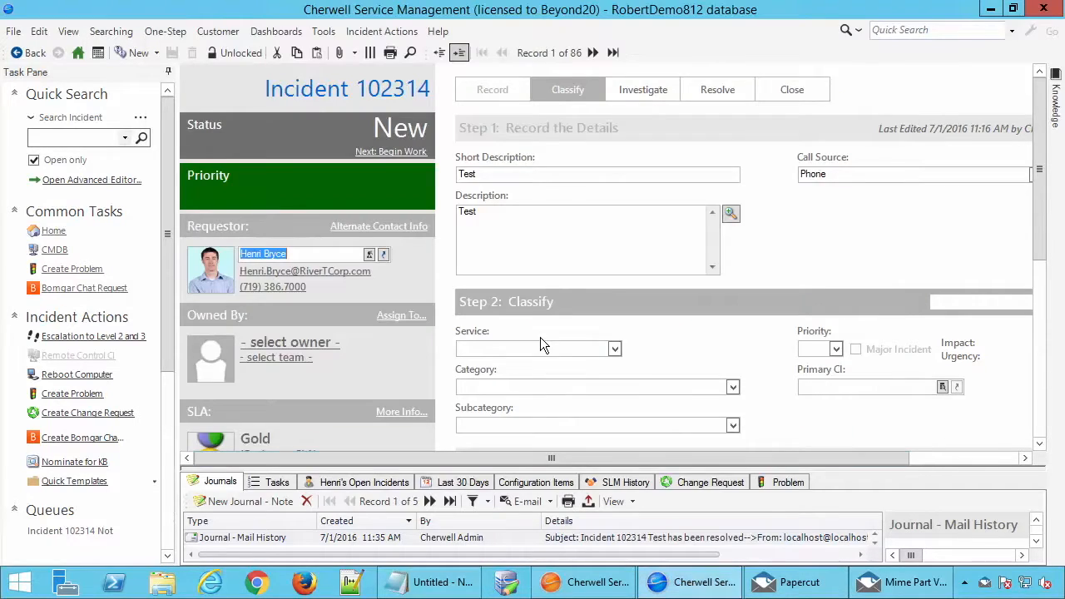
pyautogui.click(165, 31)
pyautogui.click(208, 47)
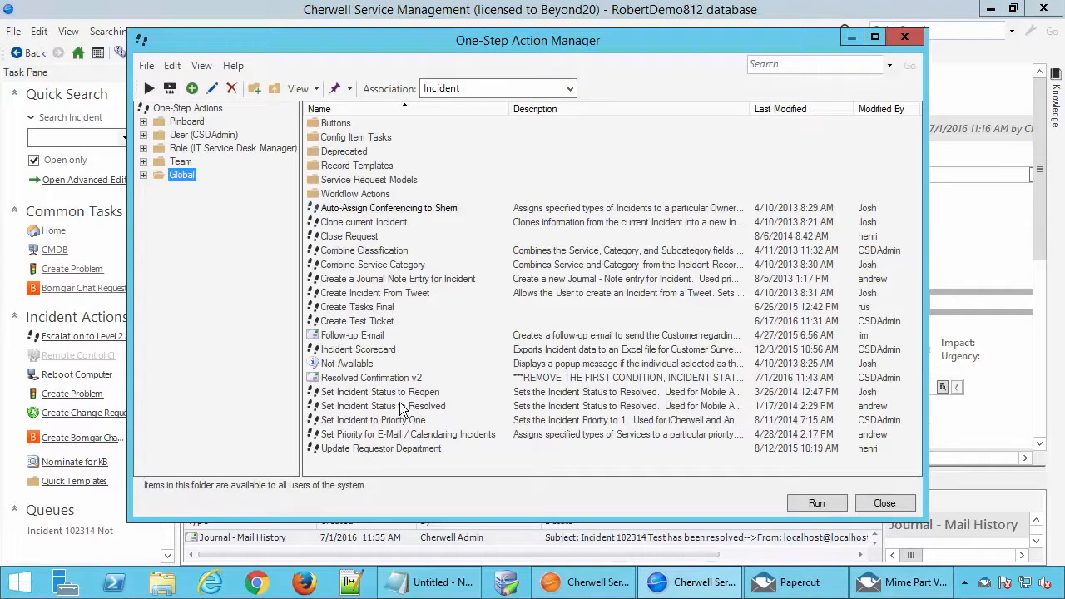
pyautogui.rightClick(381, 378)
pyautogui.click(427, 358)
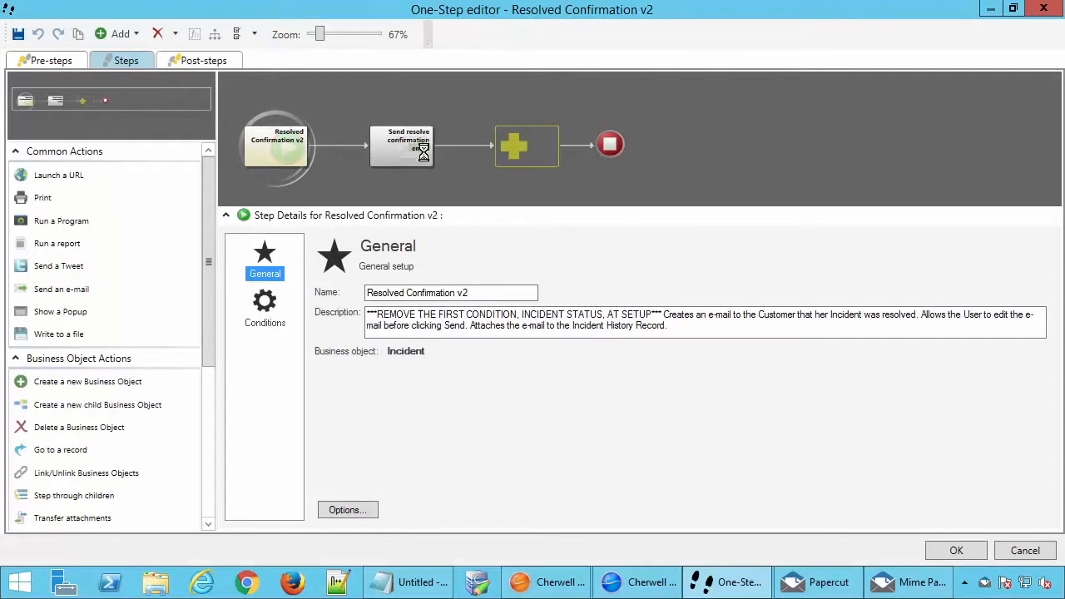
# Open the properties of the custom expression after "&body=" in the "Send resolve confirmation email" step's "New Link to Resolve" expression
pyautogui.click(400, 148)
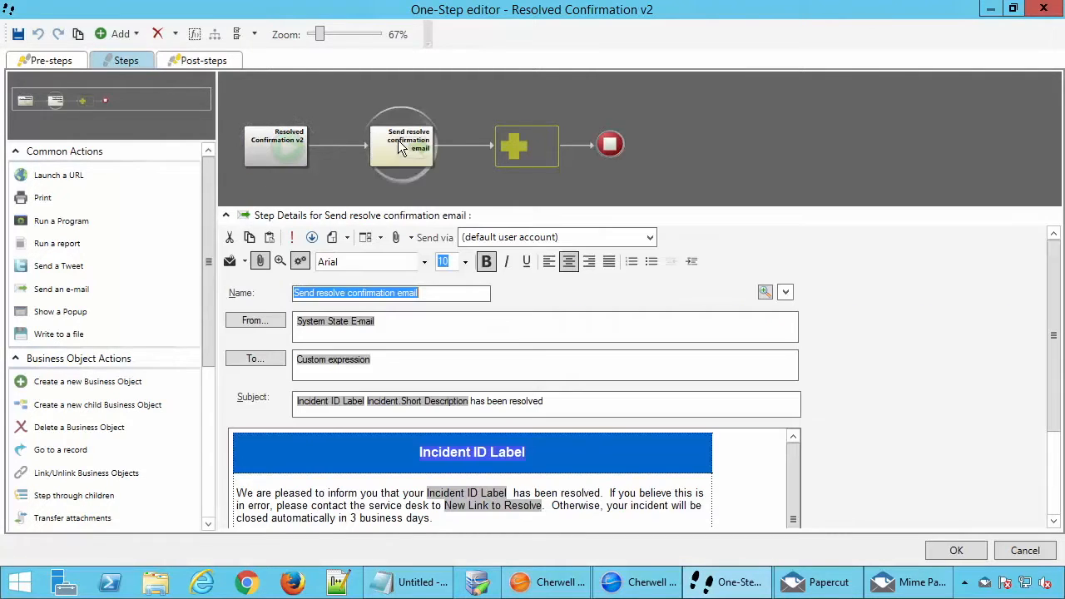
pyautogui.rightClick(532, 510)
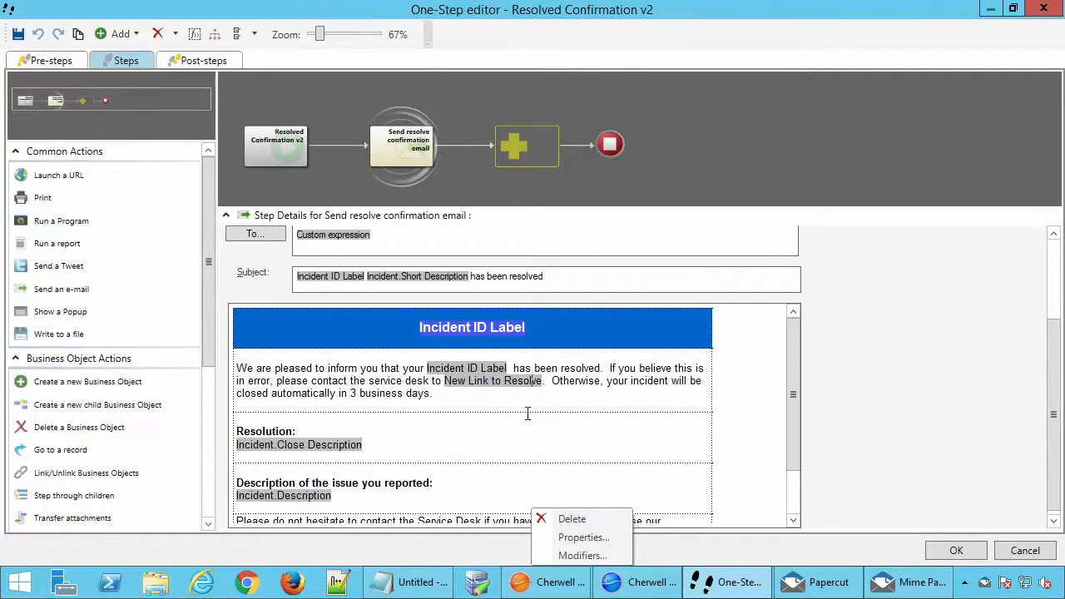
pyautogui.click(574, 538)
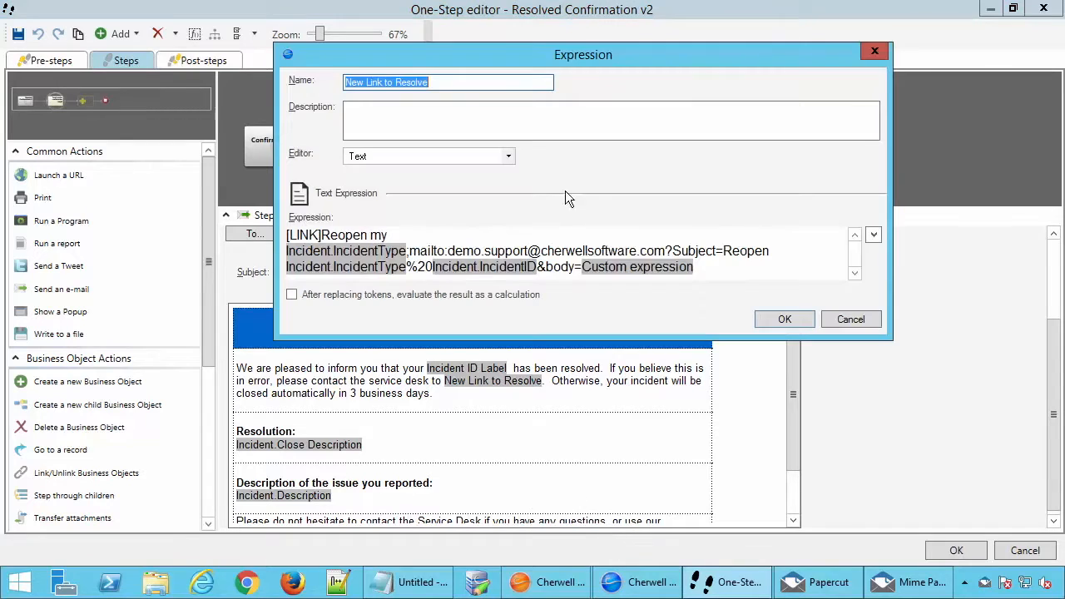
pyautogui.rightClick(629, 270)
pyautogui.click(677, 303)
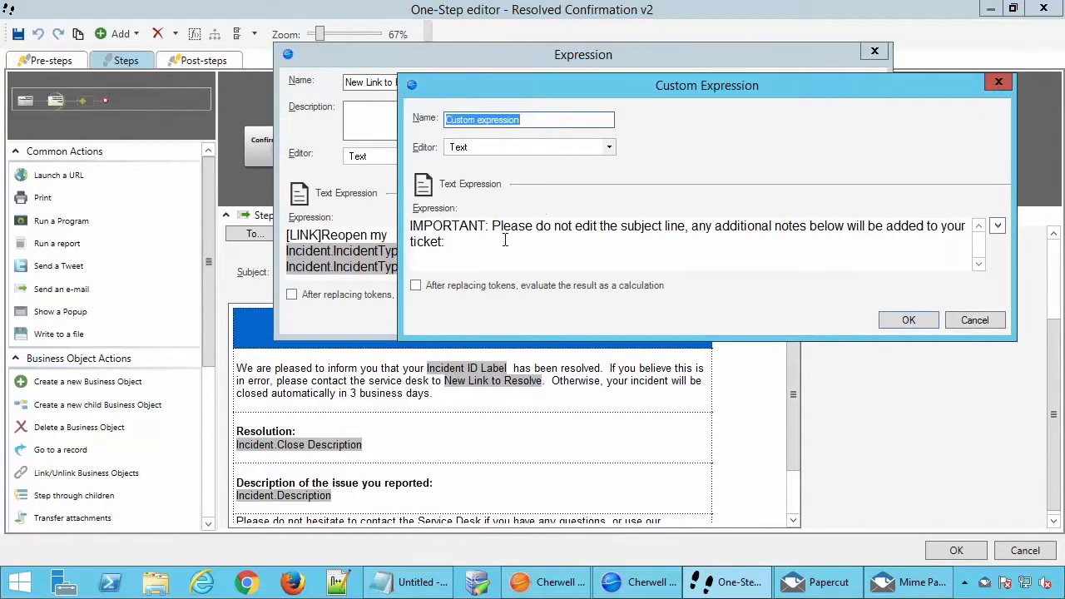
# Reposition the Custom Expression dialog over the link expression and select the entire "IMPORTANT: Please do not edit the subject line" body text
pyautogui.click(490, 261)
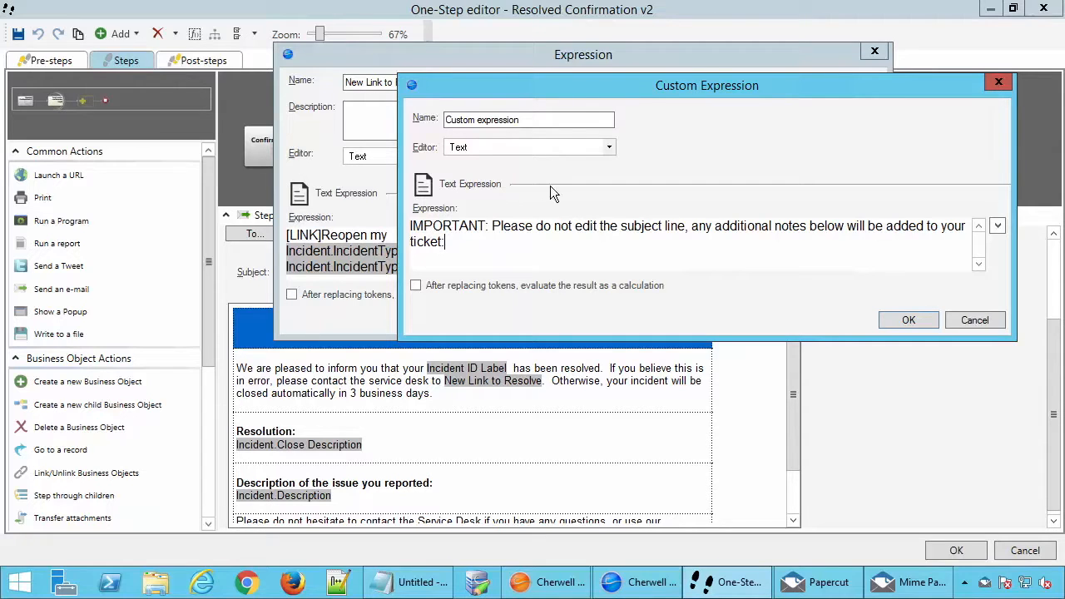
pyautogui.moveTo(581, 88); pyautogui.dragTo(569, 256)
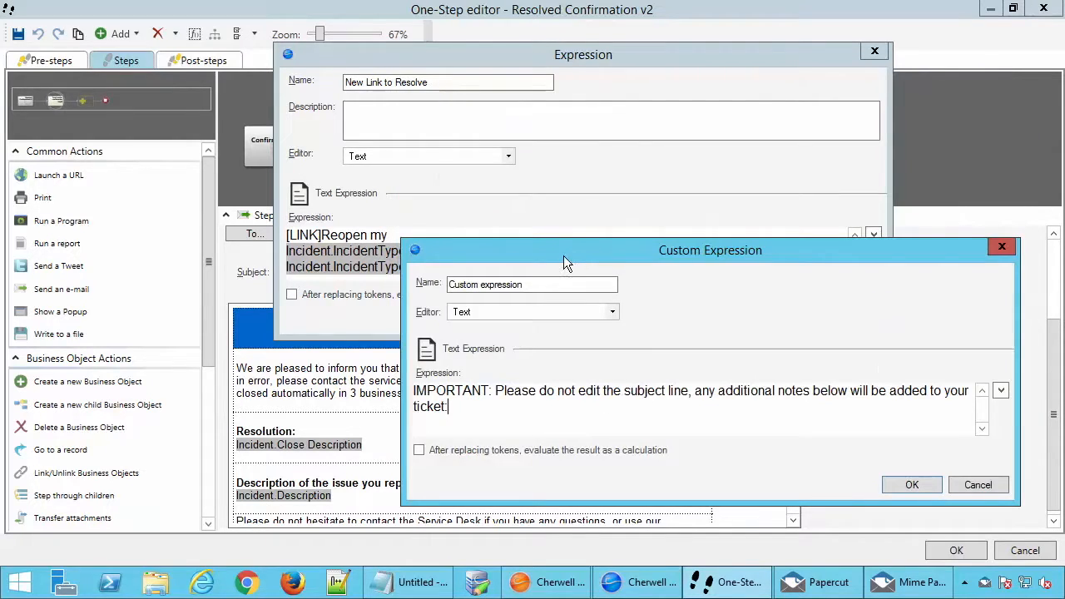
pyautogui.moveTo(591, 249); pyautogui.dragTo(608, 113)
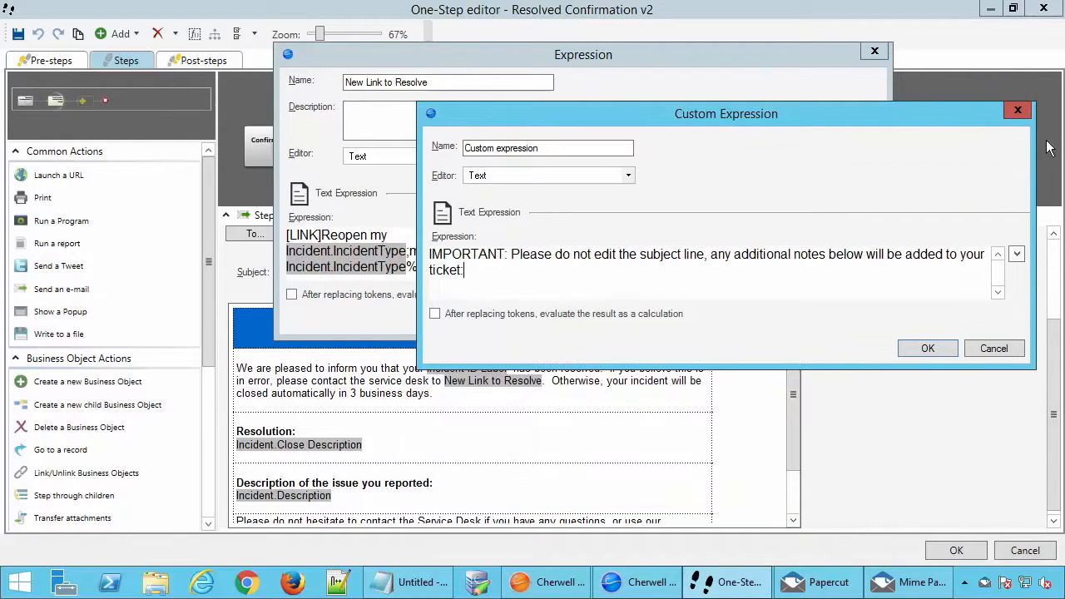
pyautogui.moveTo(486, 267); pyautogui.dragTo(431, 250)
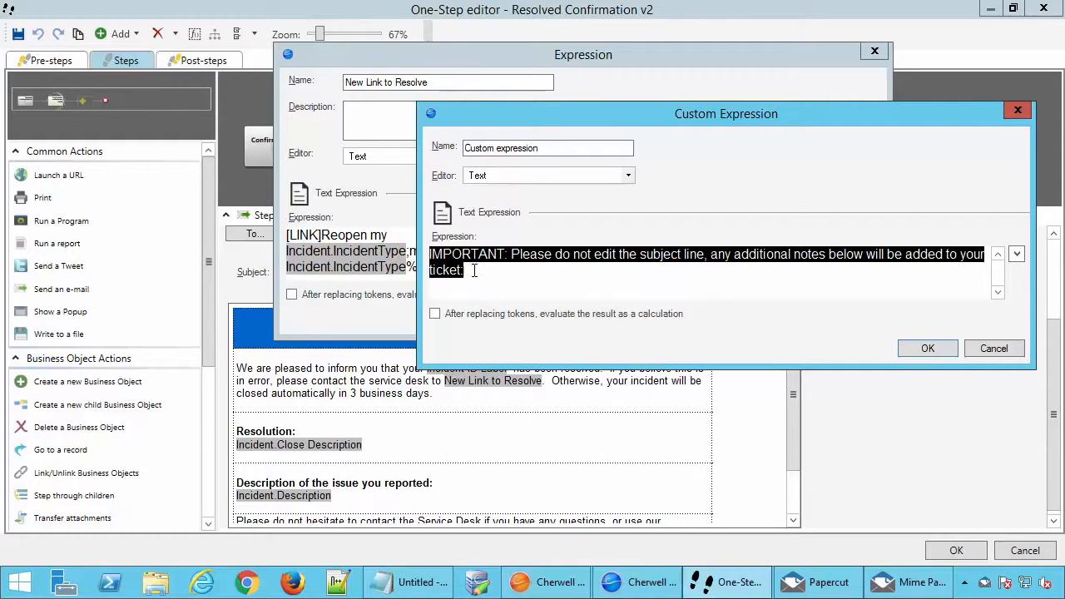
pyautogui.click(472, 270)
pyautogui.moveTo(471, 269); pyautogui.dragTo(423, 256)
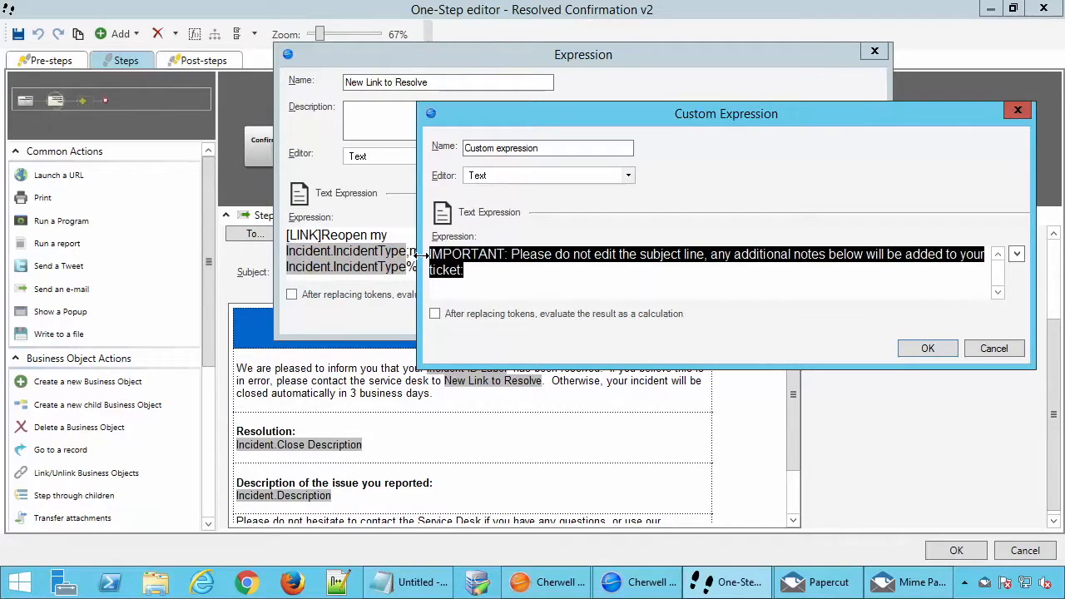